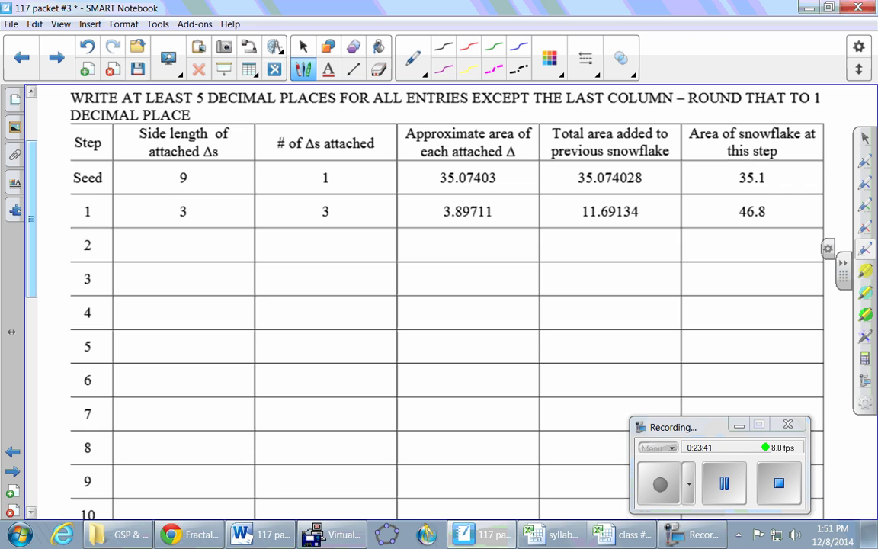
Underline in purple the Seed row's side length 9, the "# of Δs attached" heading and the Seed triangle's approximate area.
drag(169, 183, 199, 183)
mouse_move(276, 154)
mouse_down()
mouse_move(363, 154)
mouse_move(279, 156)
mouse_up()
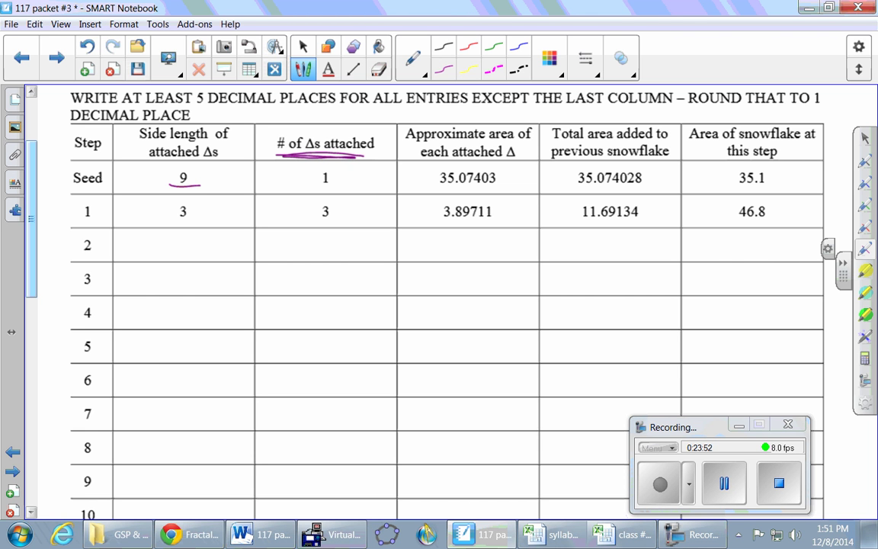
drag(440, 184, 516, 180)
mouse_move(405, 141)
mouse_down()
mouse_move(531, 139)
mouse_move(455, 186)
mouse_move(506, 145)
mouse_move(334, 147)
mouse_move(182, 183)
mouse_up()
Sketch a small purple triangle beside the Seed row's side length and label each of its three sides 9.
click(865, 249)
mouse_move(235, 162)
mouse_down()
mouse_move(213, 186)
mouse_move(234, 162)
mouse_move(231, 200)
mouse_move(258, 163)
mouse_move(248, 183)
mouse_move(204, 174)
mouse_up()
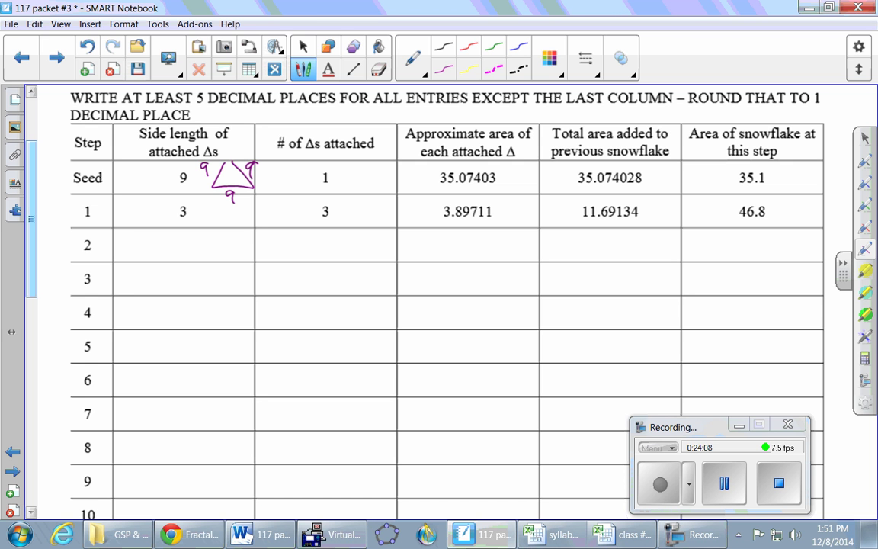
click(303, 47)
Switch to the virtual TI-83 Plus calculator and compute the Seed triangle's area as 9²/4*√(3, keeping the table's area column uncovered.
key(alt+Tab)
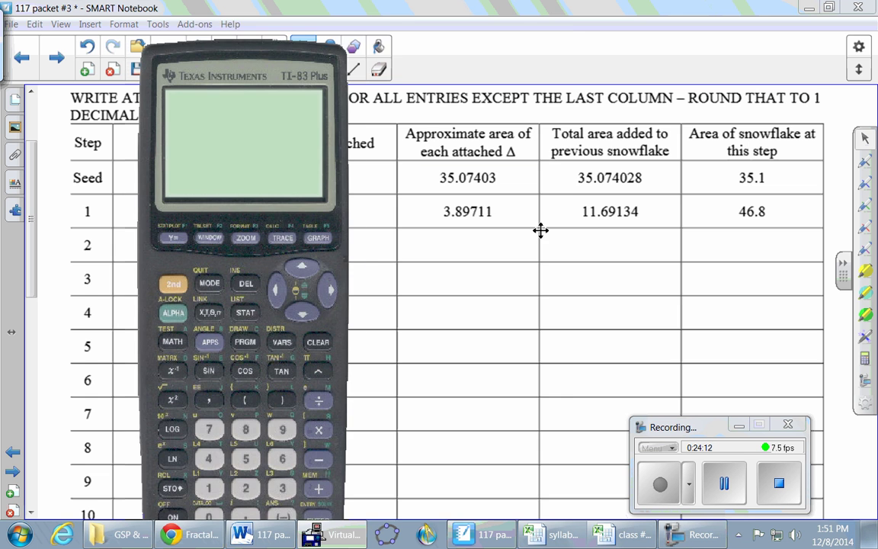
drag(244, 61, 705, 7)
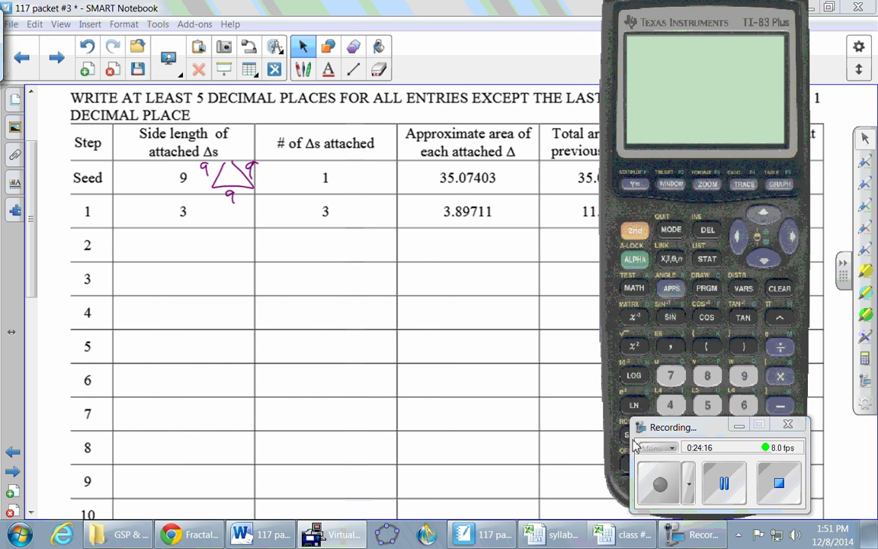
key(Escape)
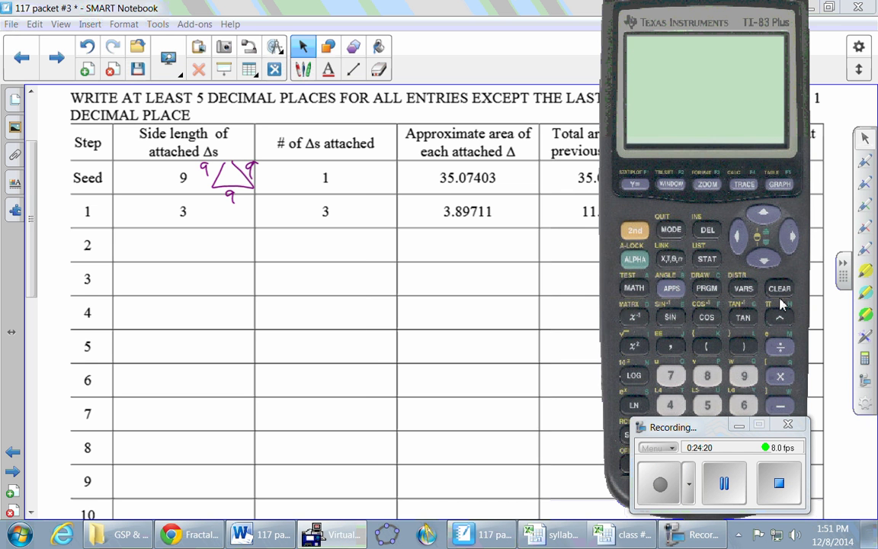
click(745, 374)
click(635, 345)
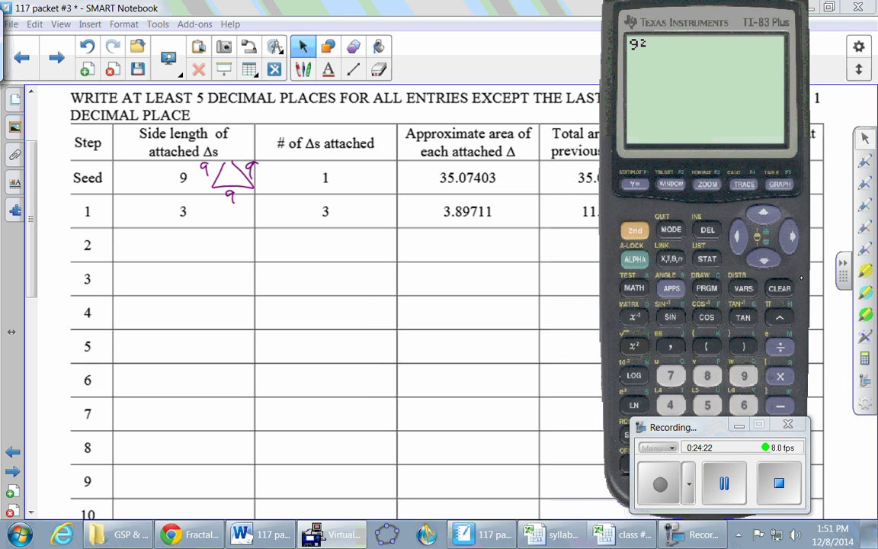
drag(803, 282, 695, 282)
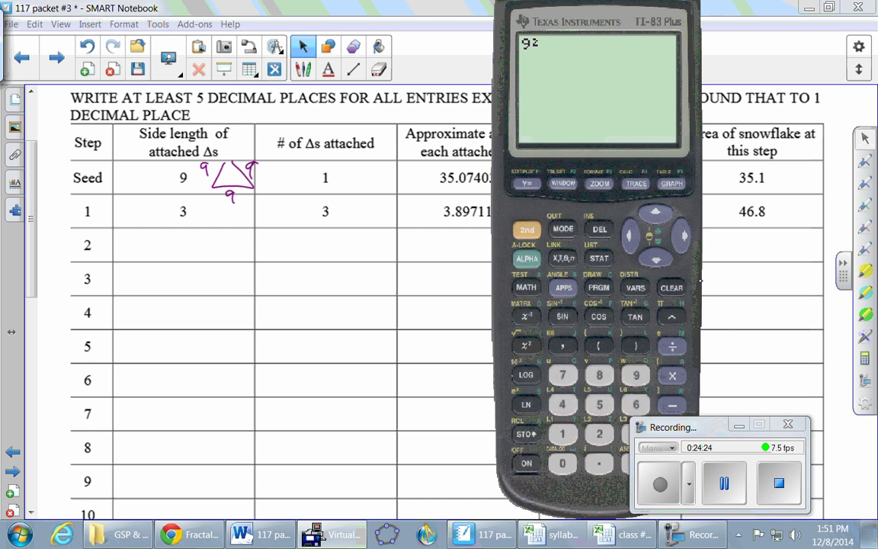
text(/)
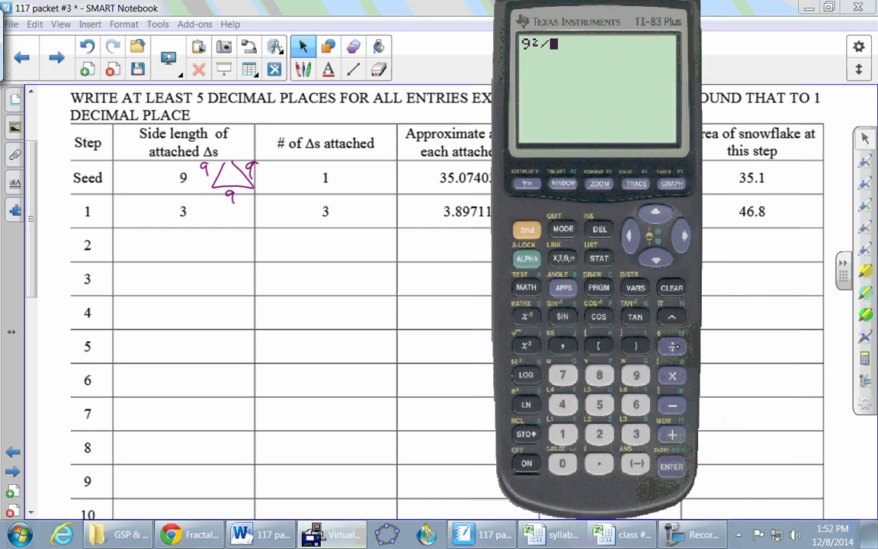
text(4*)
key(shift)
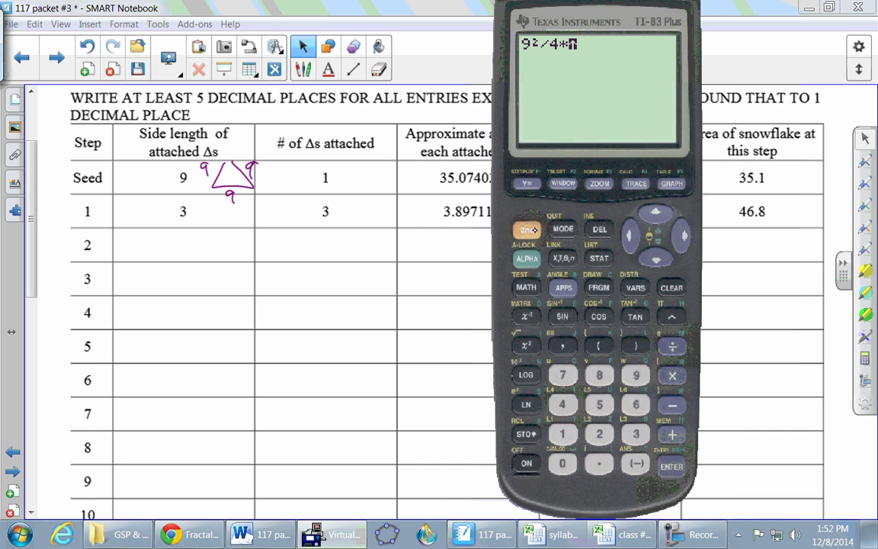
key(at)
text(3)
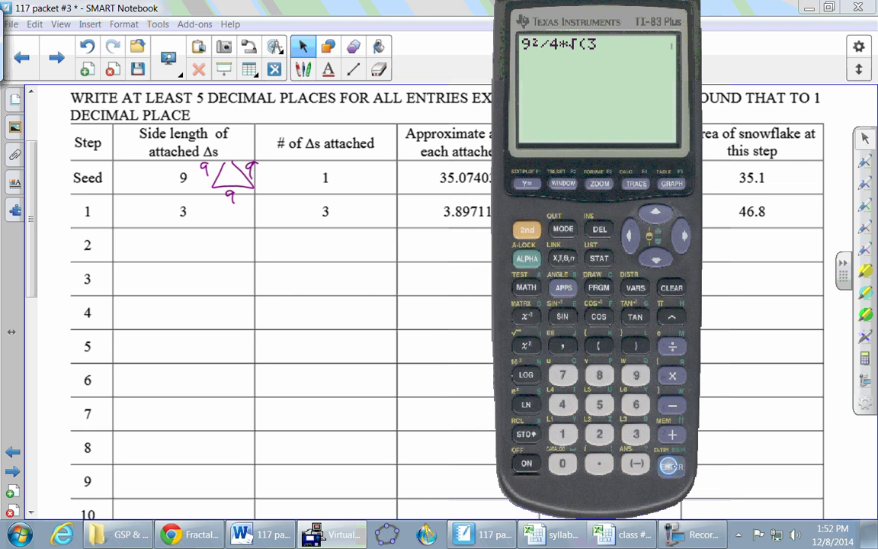
click(674, 467)
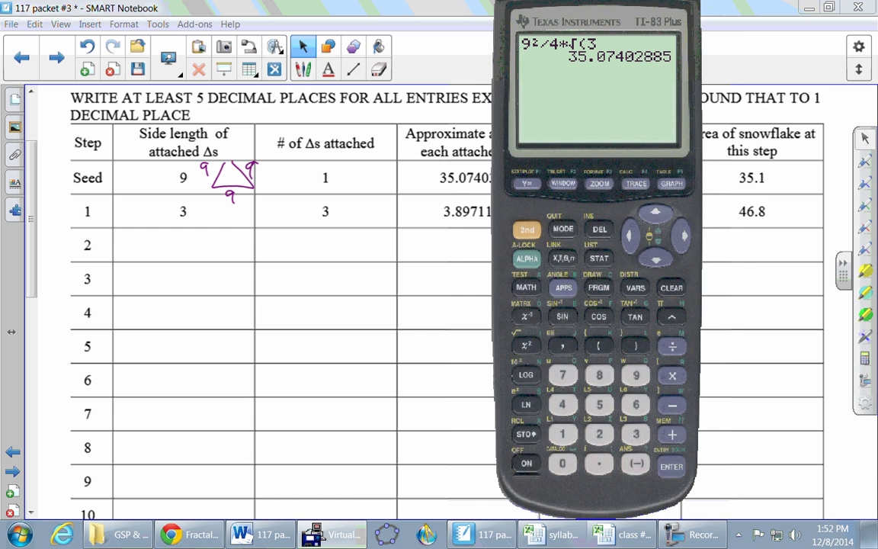
drag(595, 21, 639, 90)
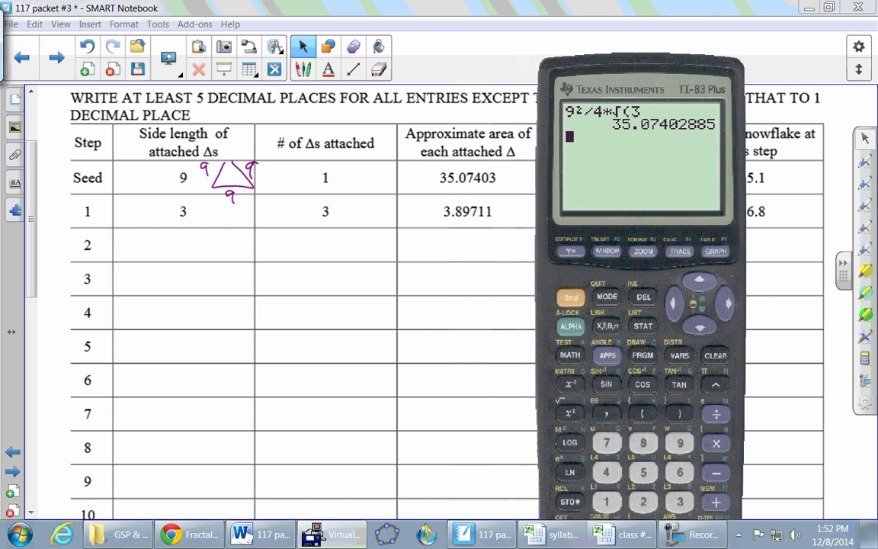
Mark step 1's triangle area and the "Approximate area of each attached Δ" heading with temporary blue ink.
scroll(427, 305, down, 1)
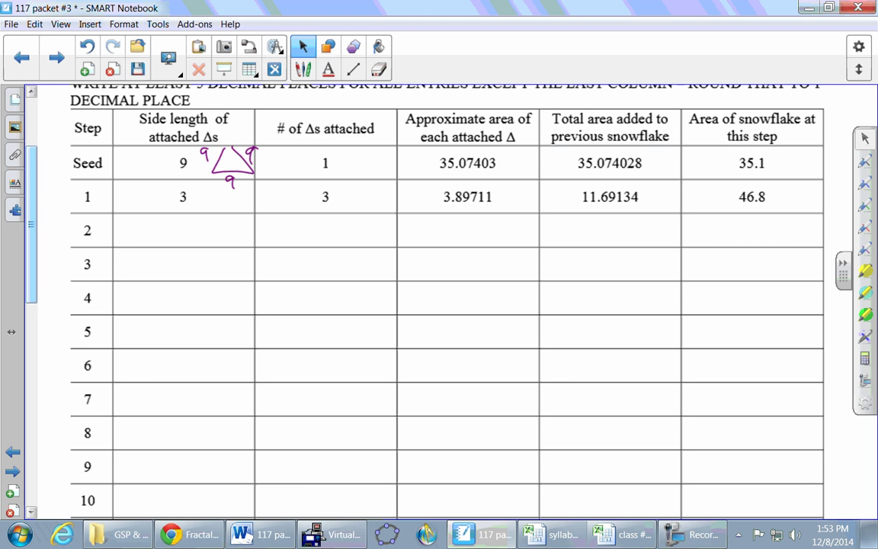
click(866, 337)
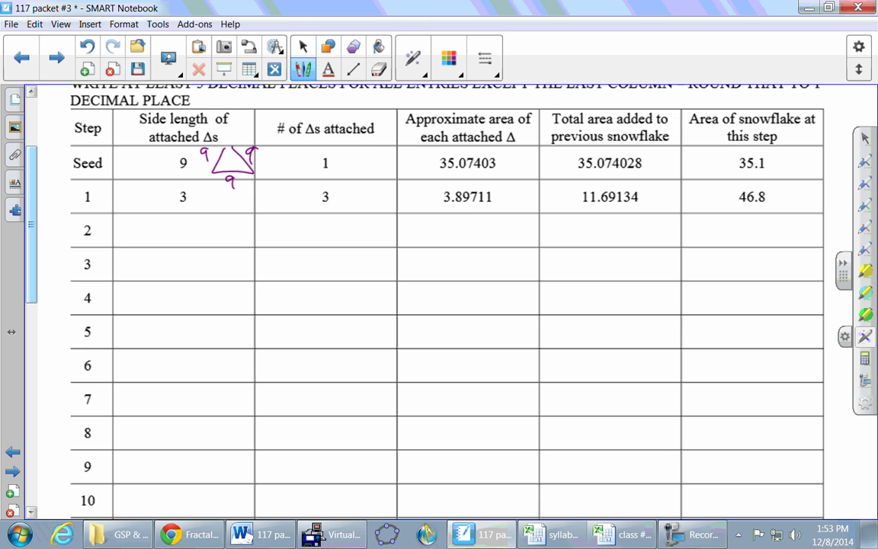
drag(438, 206, 515, 204)
mouse_move(412, 150)
mouse_down()
mouse_move(510, 145)
mouse_move(532, 116)
mouse_up()
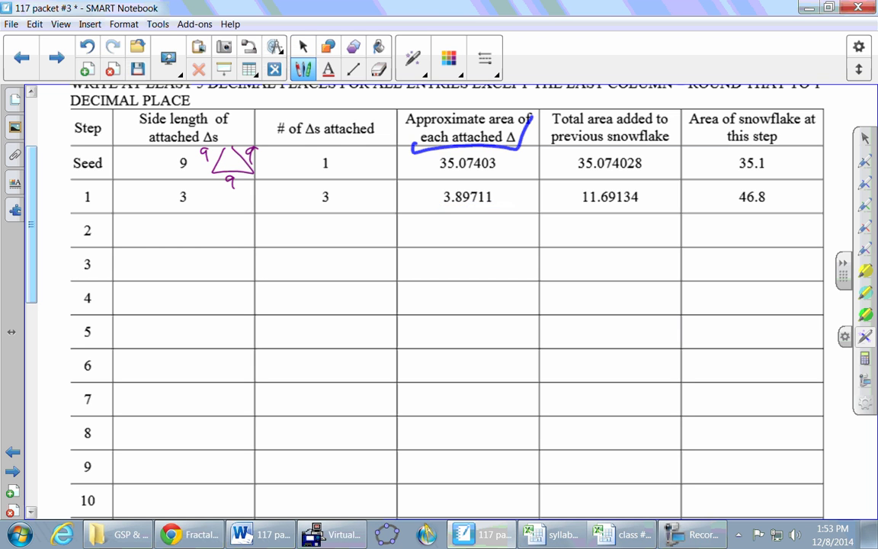
click(303, 47)
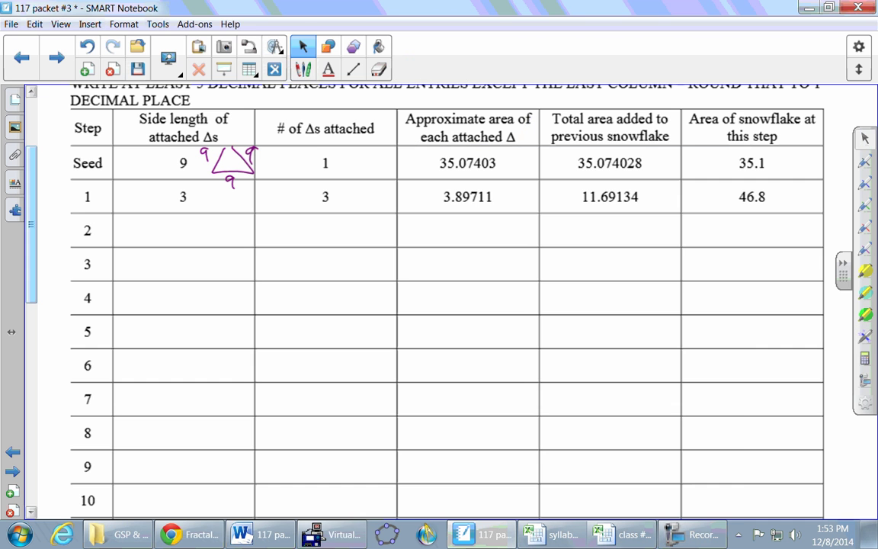
Switch back to the virtual TI-83 Plus calculator and compute the step 1 triangle's area as 3²/4*√(3.
click(333, 533)
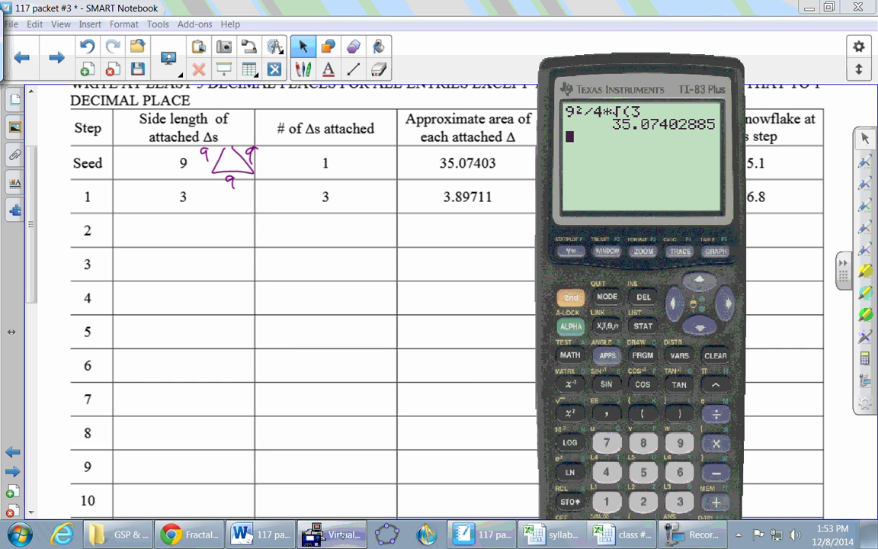
drag(640, 70, 695, 50)
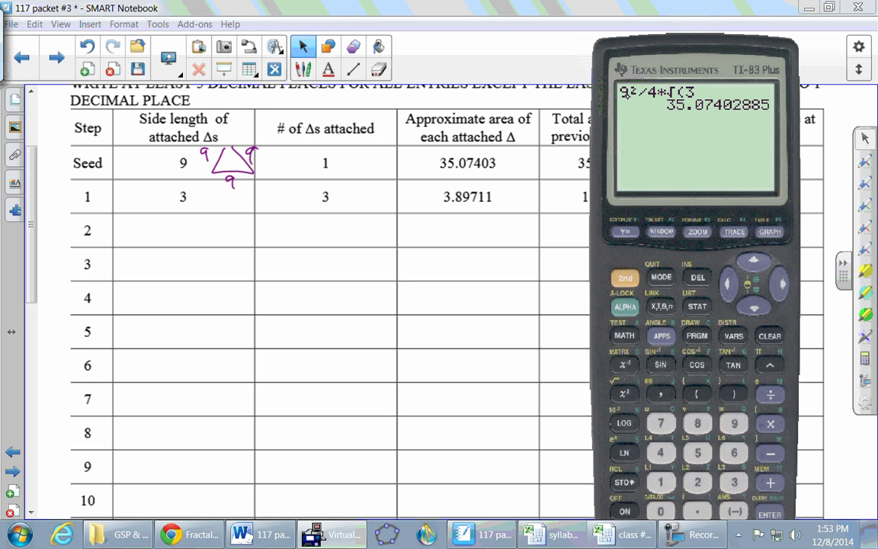
click(734, 482)
click(625, 393)
click(770, 395)
click(661, 452)
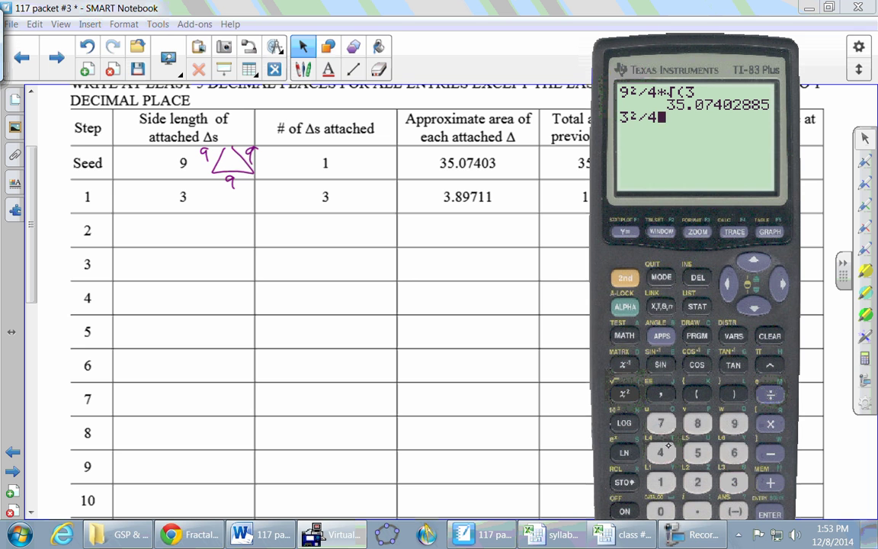
click(770, 424)
click(625, 277)
click(625, 393)
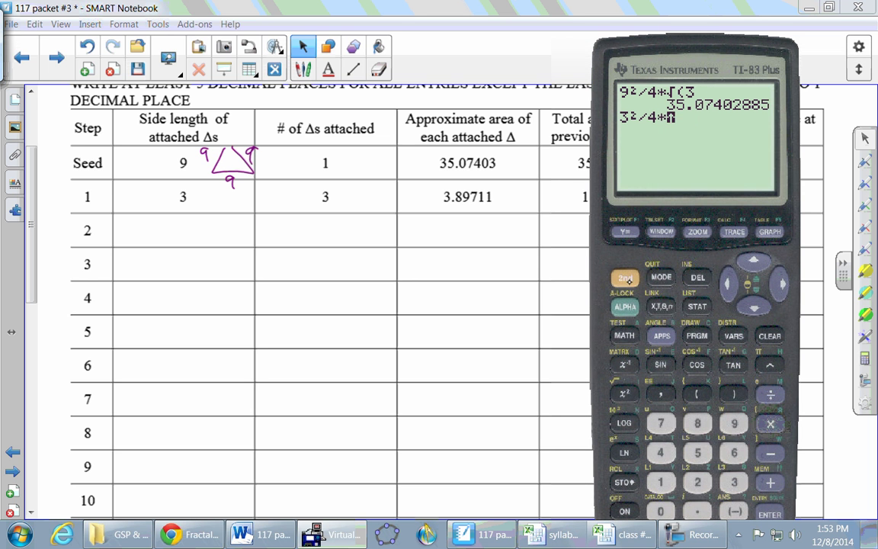
click(734, 482)
click(770, 514)
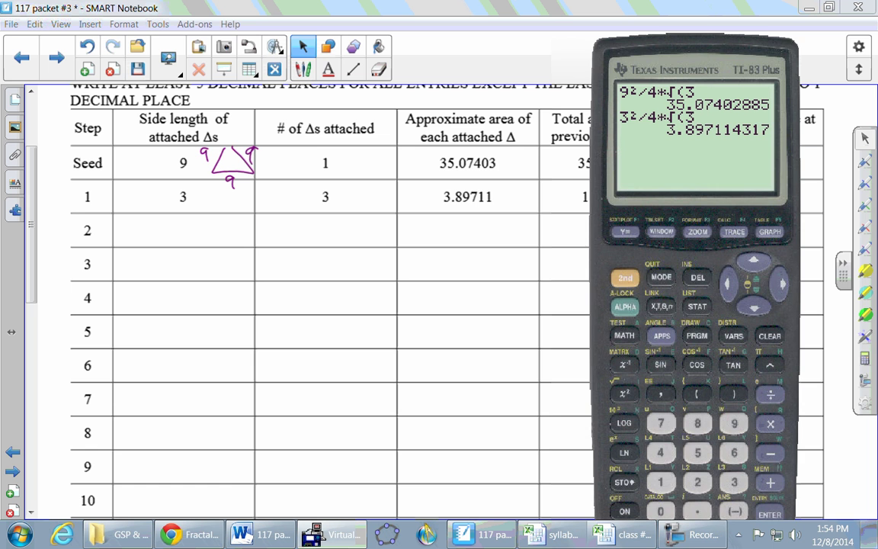
In step 1's row, write a blue multiplication sign between 3 and 3.89711 and draw a blue arrow to 11.69134.
drag(608, 249, 764, 254)
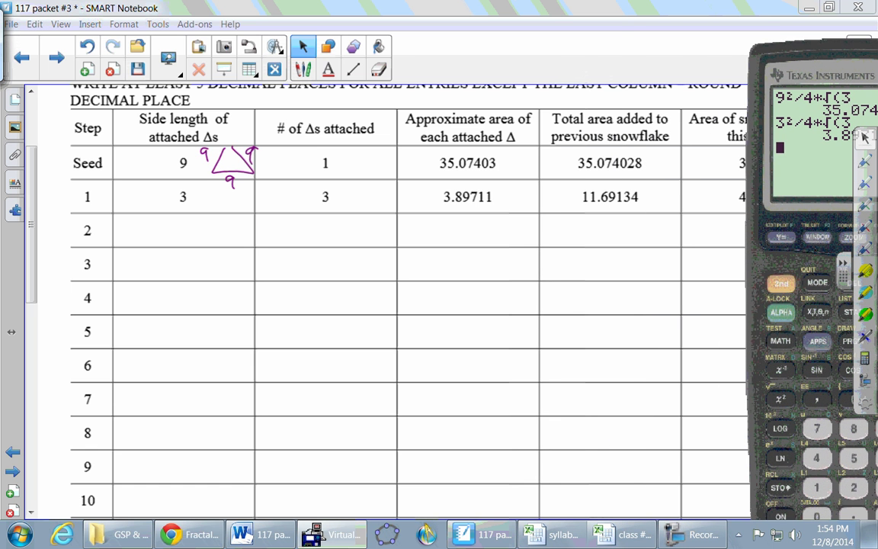
click(865, 183)
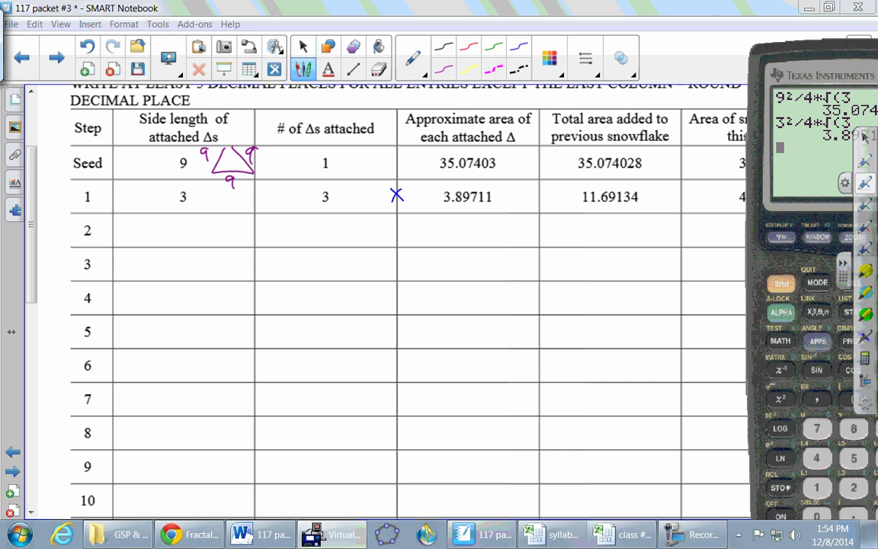
drag(519, 196, 571, 196)
drag(559, 190, 559, 202)
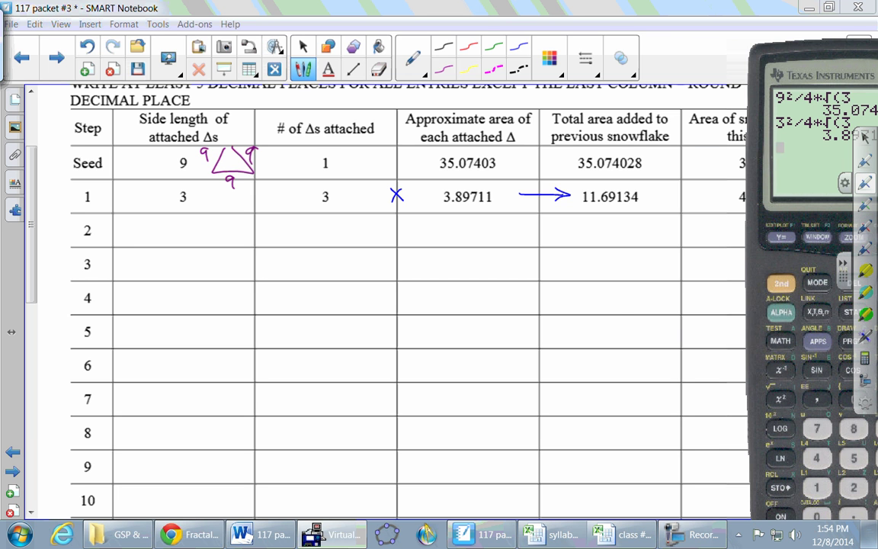
Put the calculator away and draw purple arrows from 11.69134 and from the Seed area 35.1 to step 1's snowflake area.
mouse_move(706, 271)
mouse_down()
mouse_move(594, 320)
mouse_move(649, 286)
mouse_move(594, 325)
mouse_up()
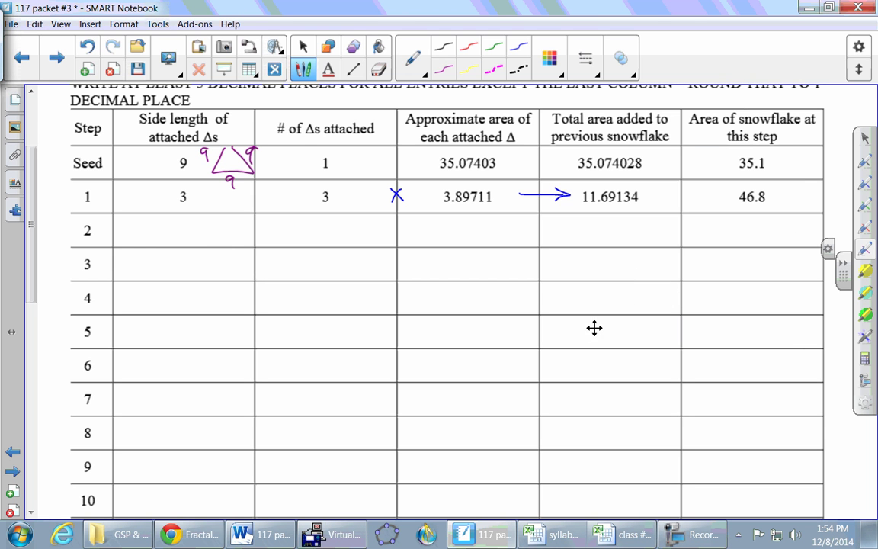
mouse_move(648, 196)
mouse_down()
mouse_move(720, 196)
mouse_move(709, 203)
mouse_up()
mouse_move(745, 171)
mouse_down()
mouse_move(746, 184)
mouse_move(754, 175)
mouse_up()
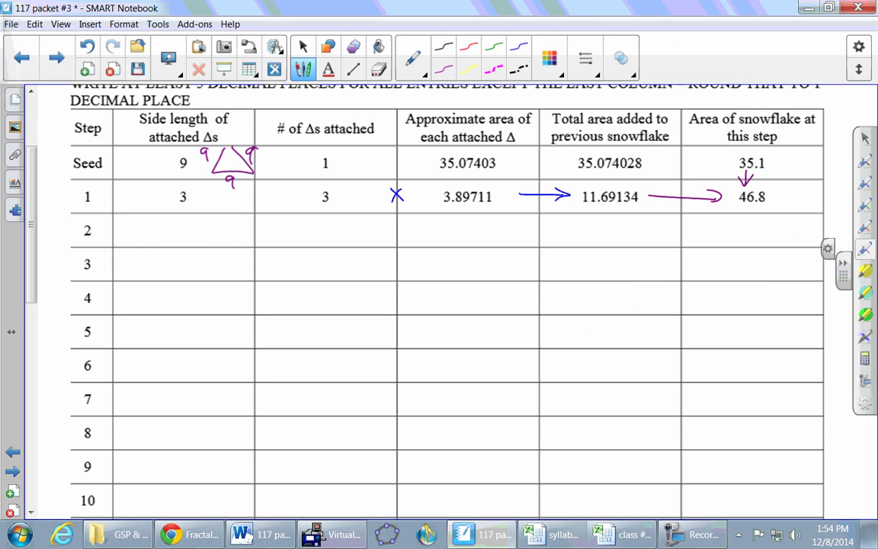
mouse_move(700, 180)
mouse_down()
mouse_move(693, 187)
mouse_move(726, 156)
mouse_up()
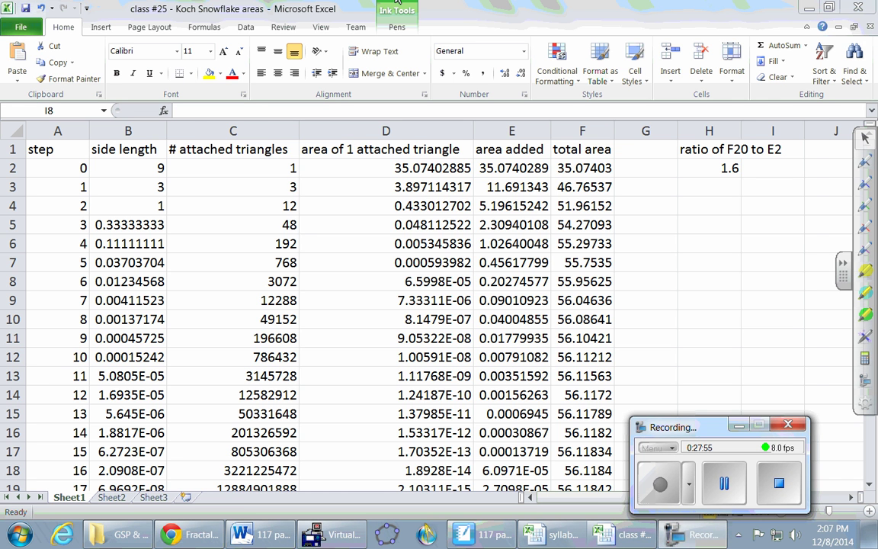
Inspect the formula for the area of one attached triangle at step 2 in cell D4.
click(359, 206)
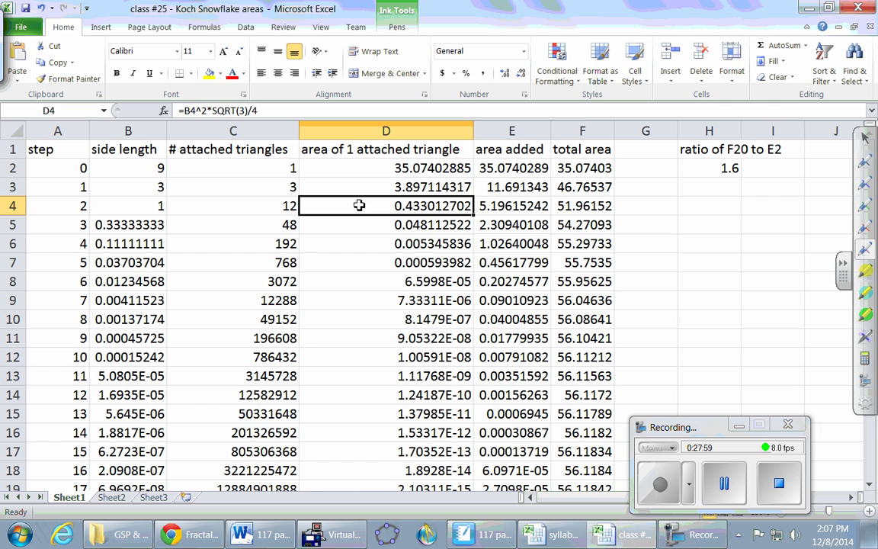
scroll(385, 225, up, 2)
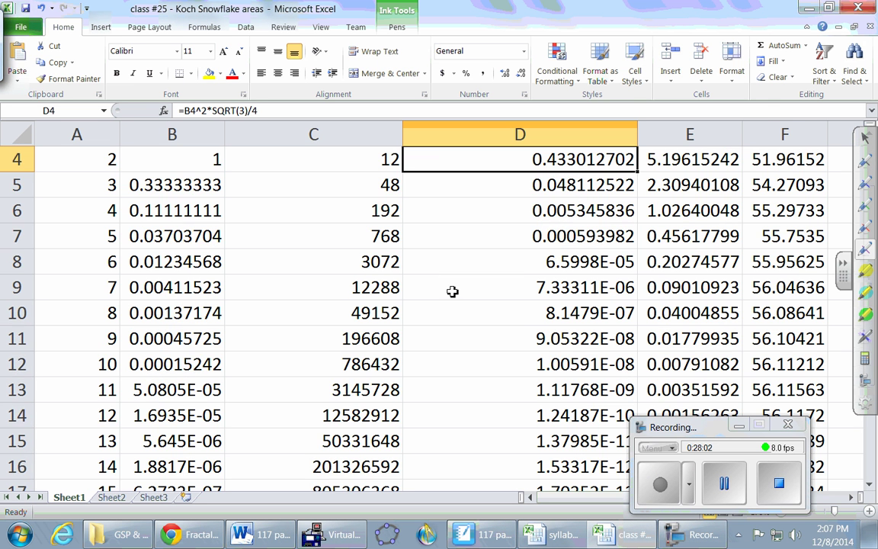
scroll(416, 358, up, 1)
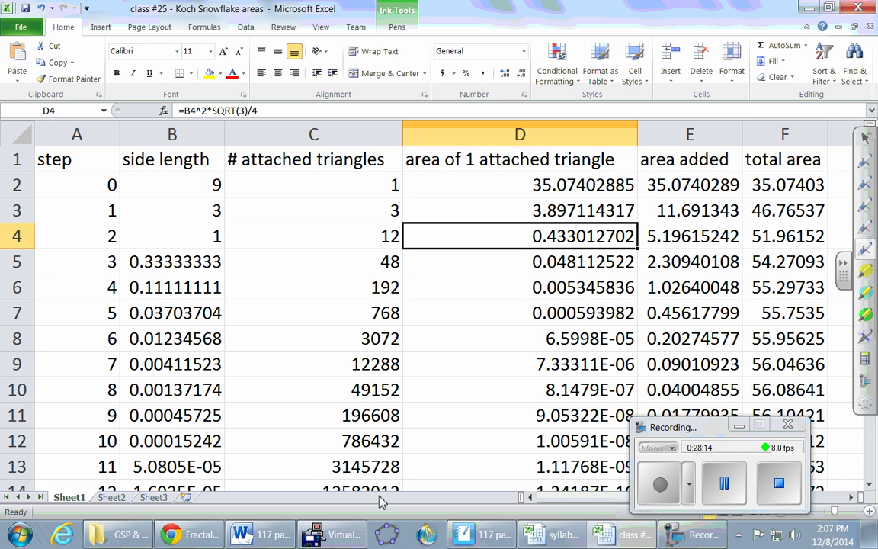
Inspect the total area formulas for steps 0 through 5 one by one, in cells F2 to F7.
click(806, 185)
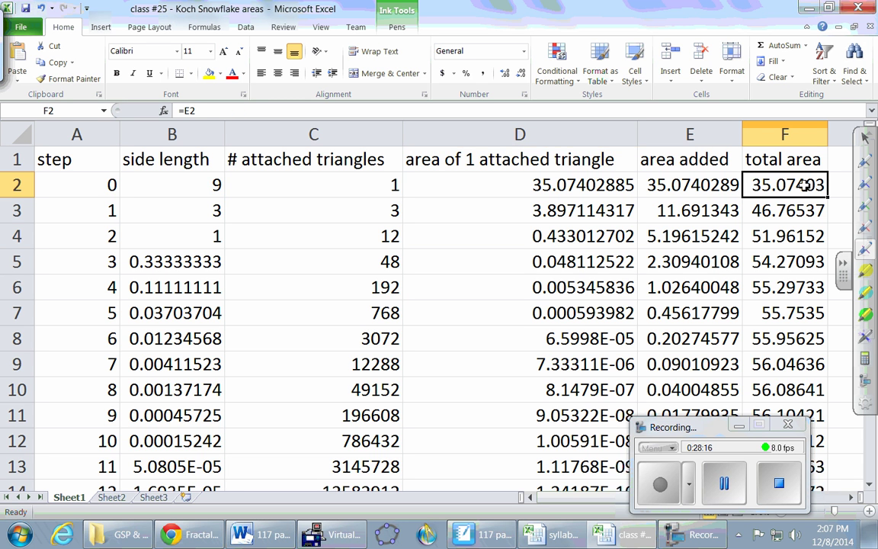
click(808, 211)
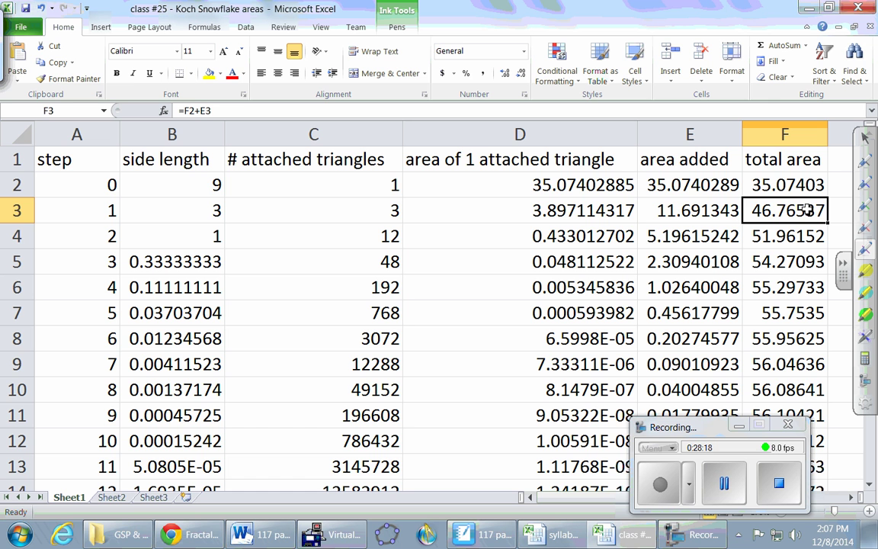
click(803, 237)
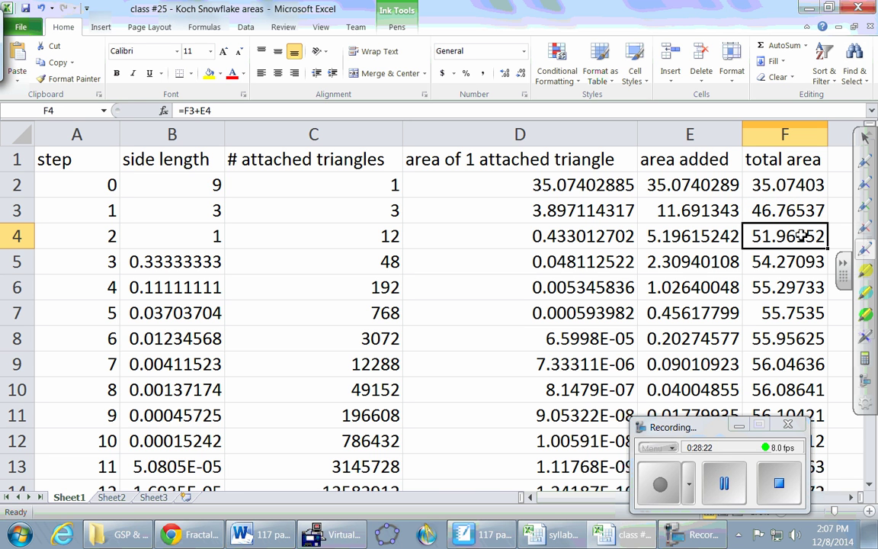
click(805, 261)
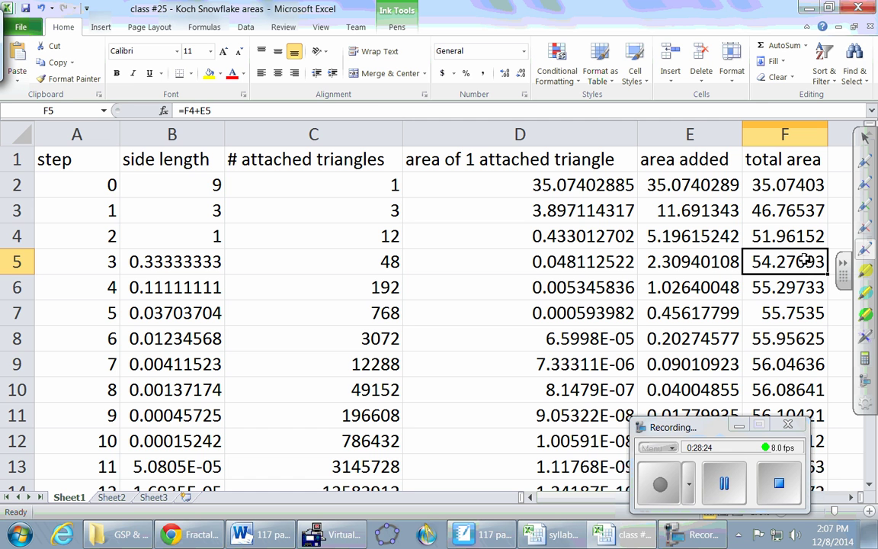
click(797, 286)
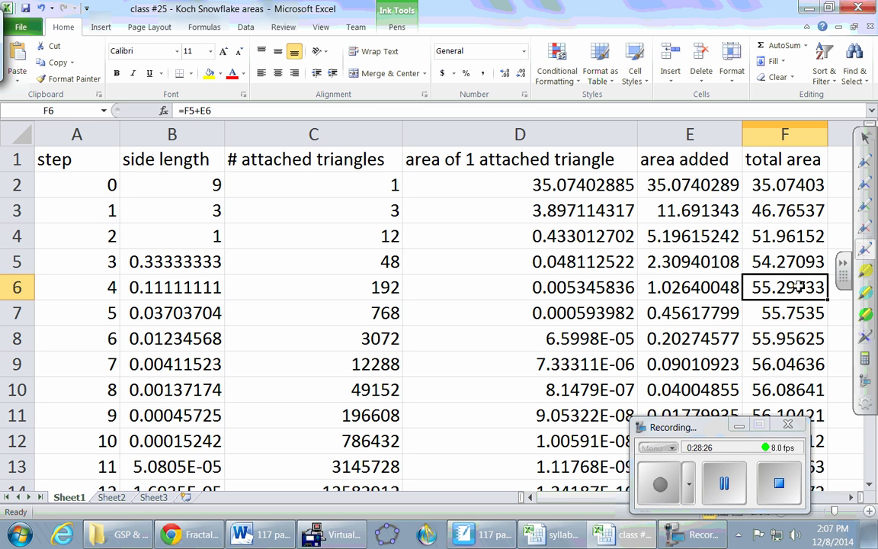
click(797, 312)
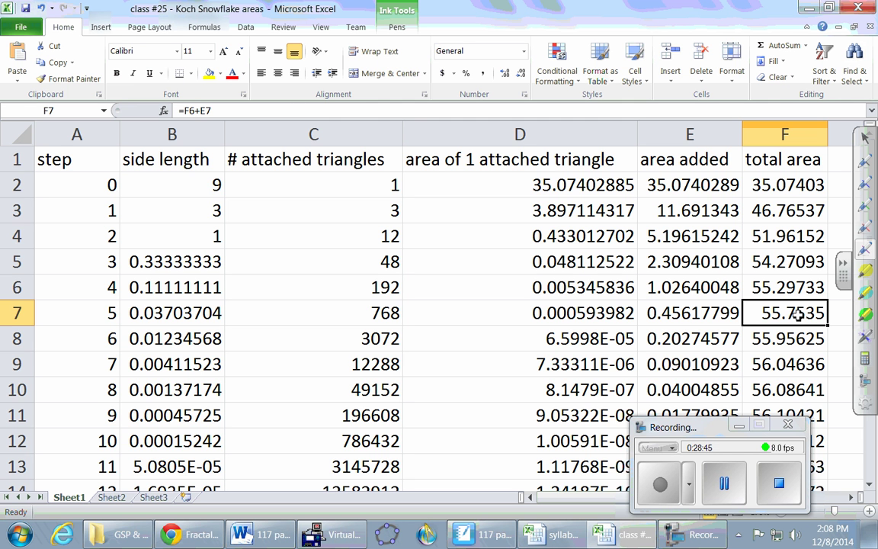
Select the whole total area column and examine its values down to step 20.
scroll(762, 244, down, 3)
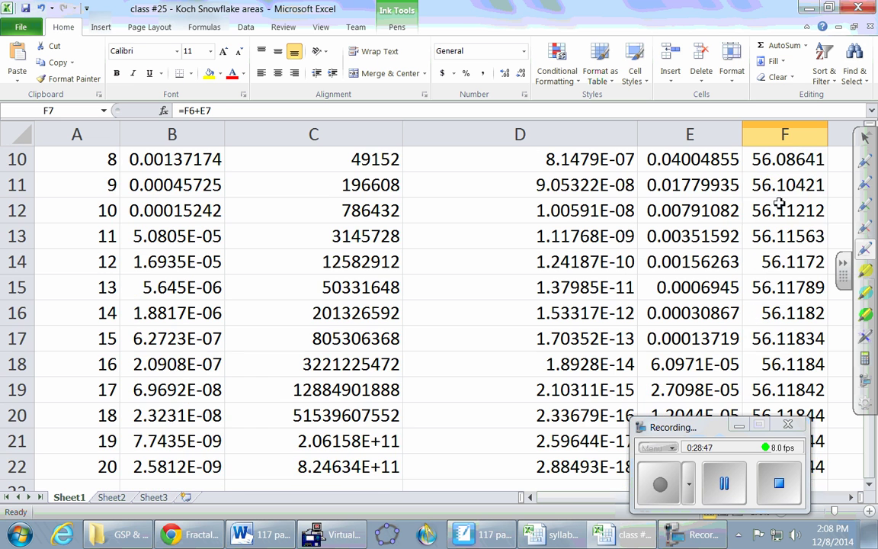
click(784, 134)
scroll(676, 257, down, 1)
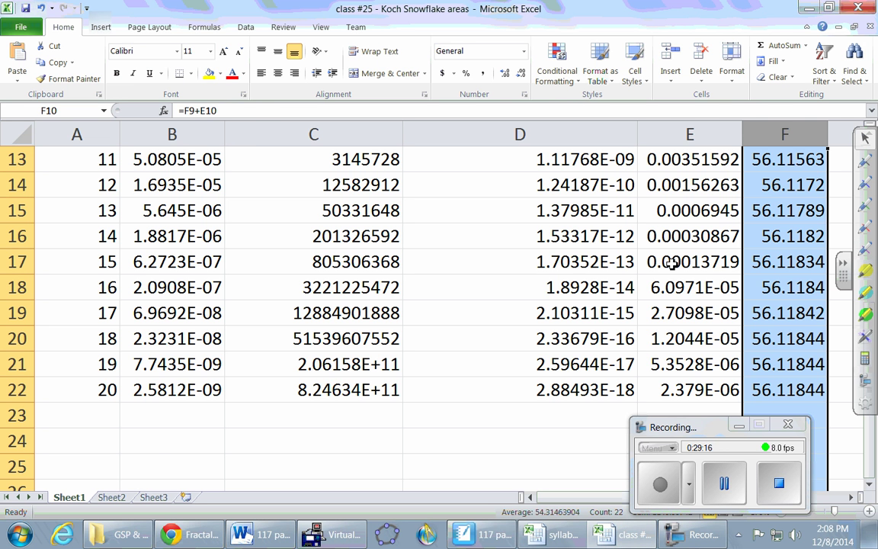
Switch to the Fractal Zoom 3D Koch Curve video in Chrome, look at the SMART Notebook packet, and return to the Excel snowflake areas workbook.
click(189, 536)
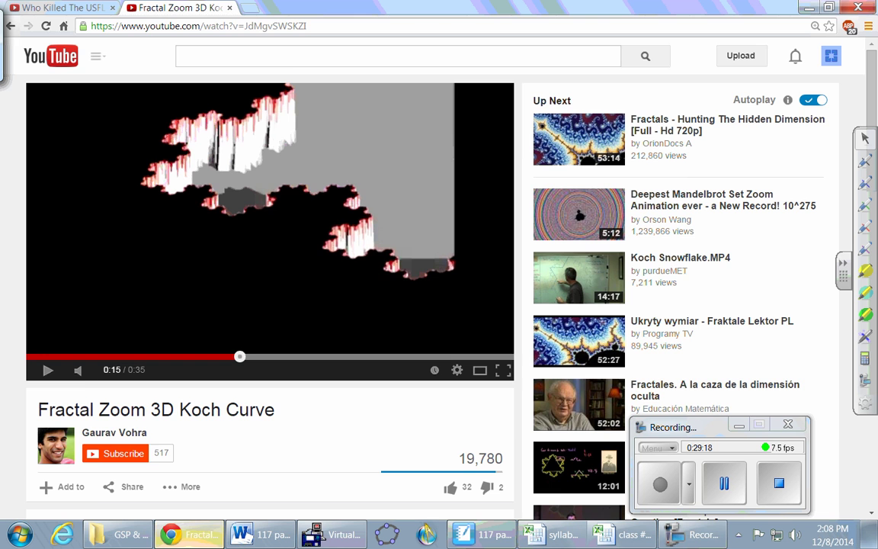
key(alt+Tab)
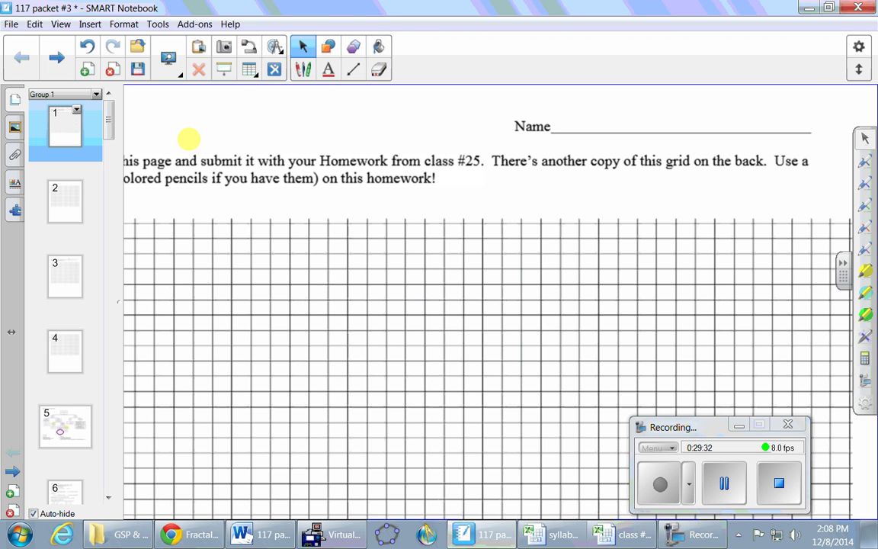
click(636, 535)
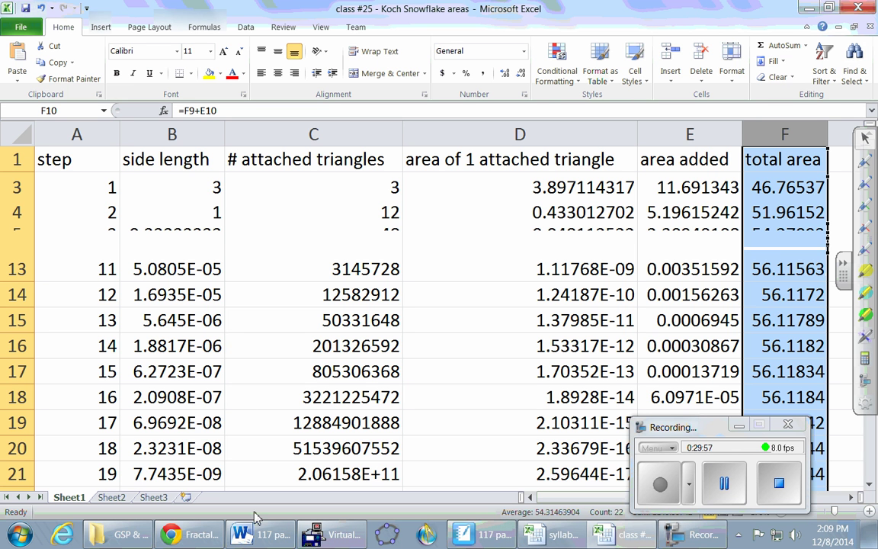
Switch to Chrome and show the "Who Killed The USFL" YouTube video in full screen.
click(203, 540)
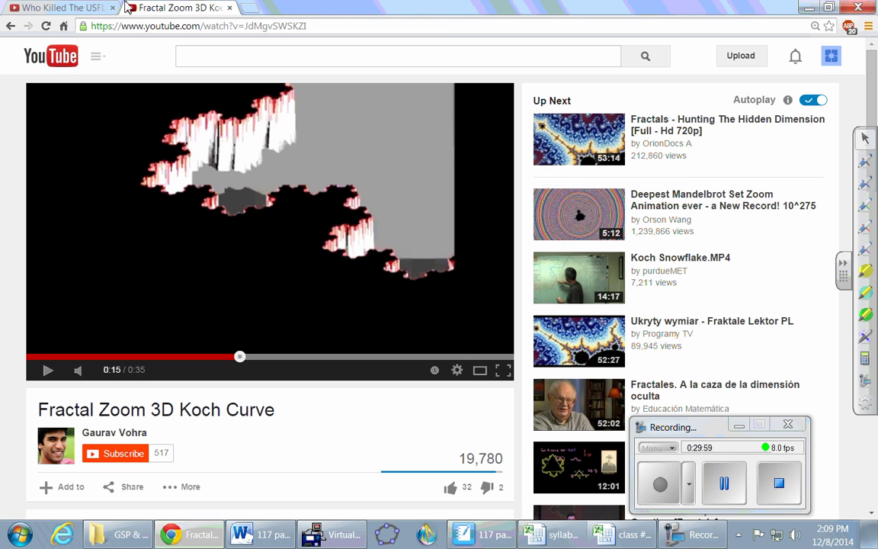
click(82, 8)
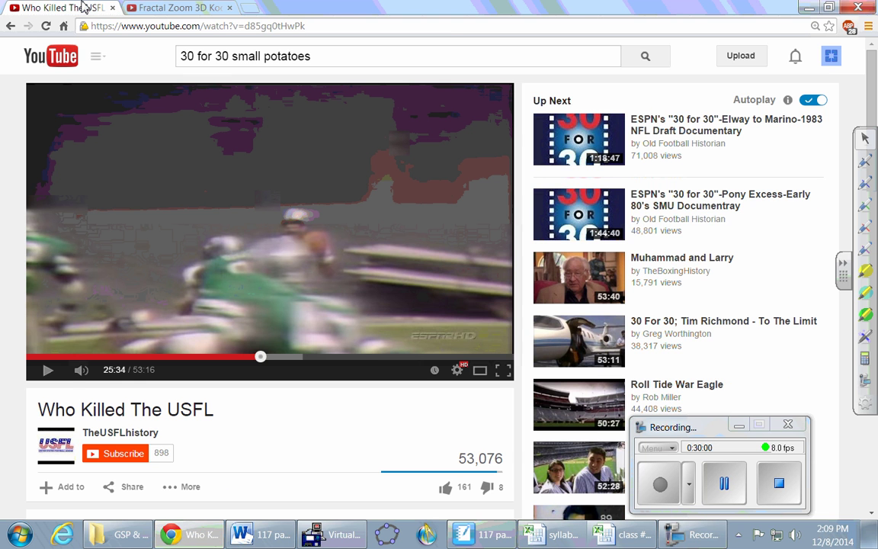
click(501, 371)
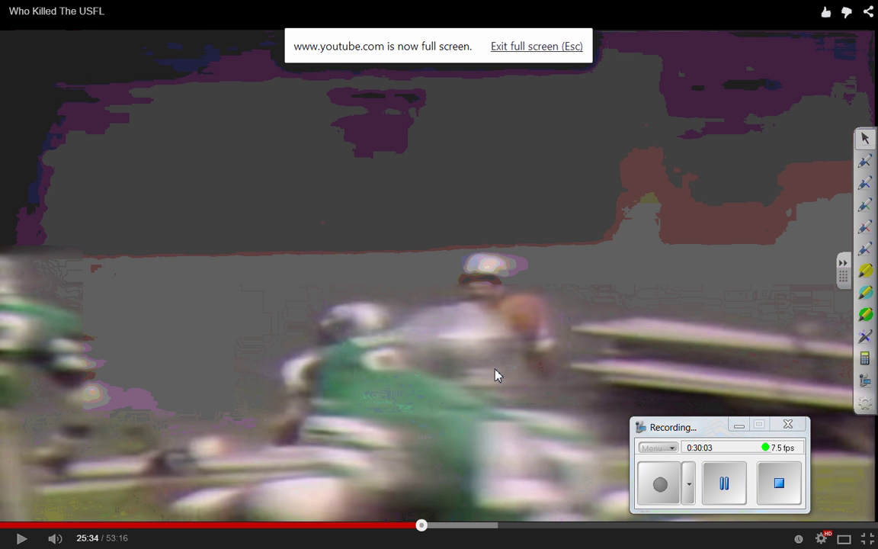